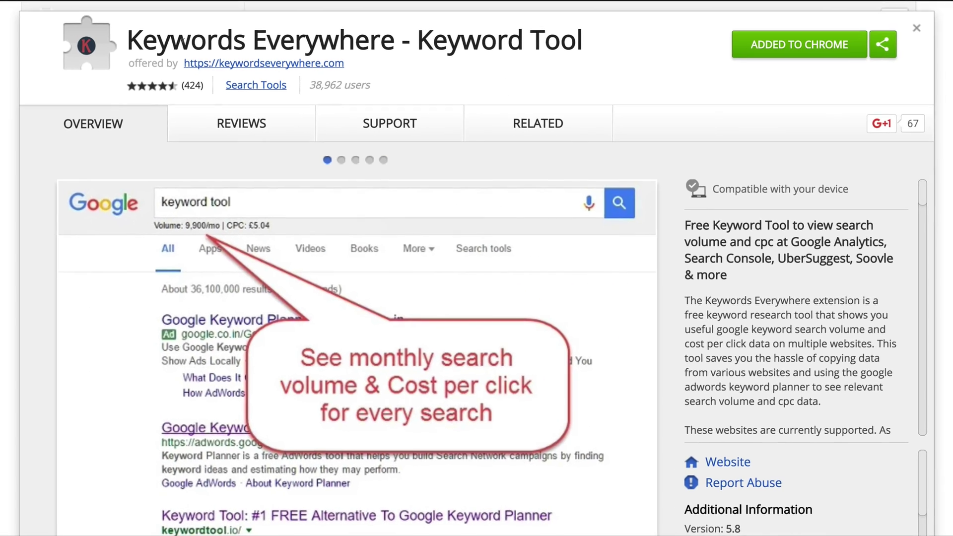
Step: Highlight the Keywords Everywhere title and view the Google search and Ubersuggest preview slides
drag(138, 35, 380, 36)
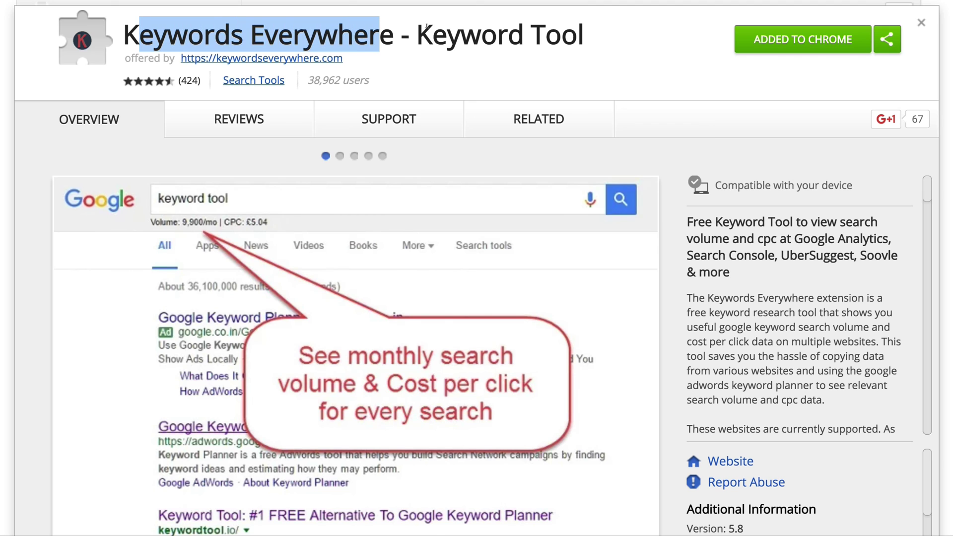
drag(460, 35, 578, 35)
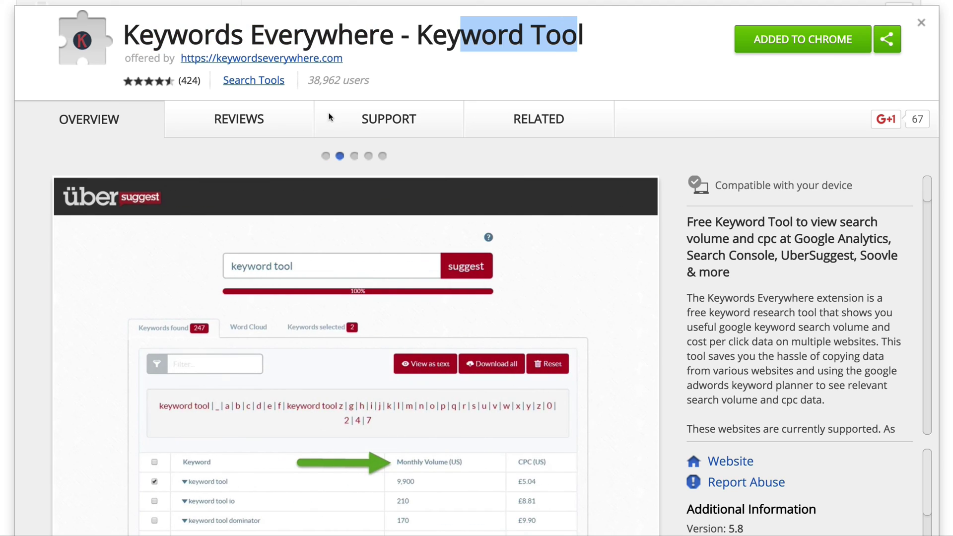
click(325, 156)
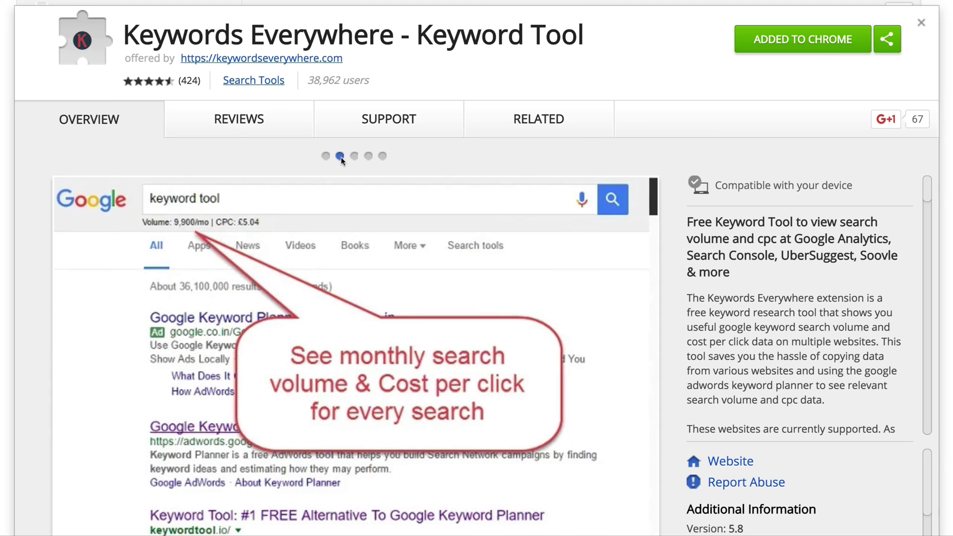
click(341, 157)
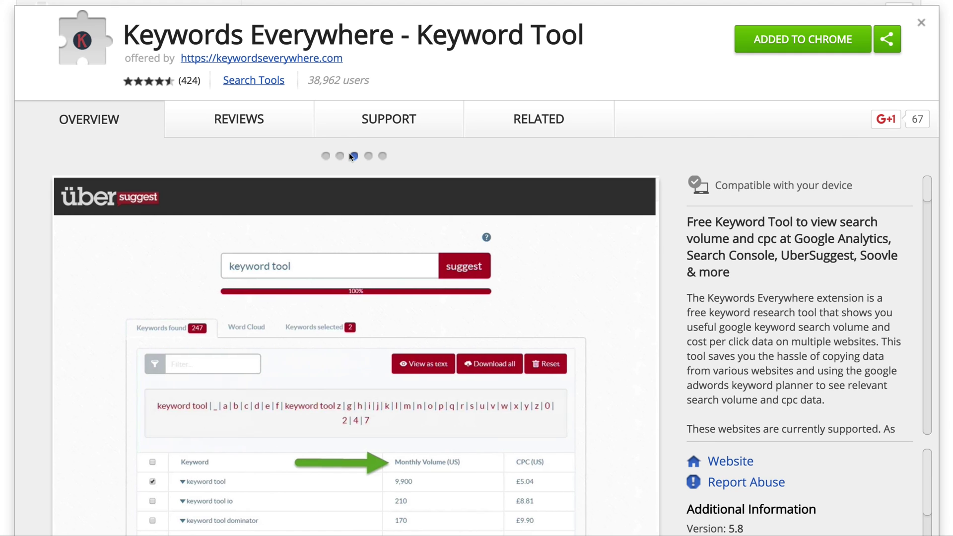
Step: View the Search Console, Google Analytics and keyword wheel preview slides
click(353, 156)
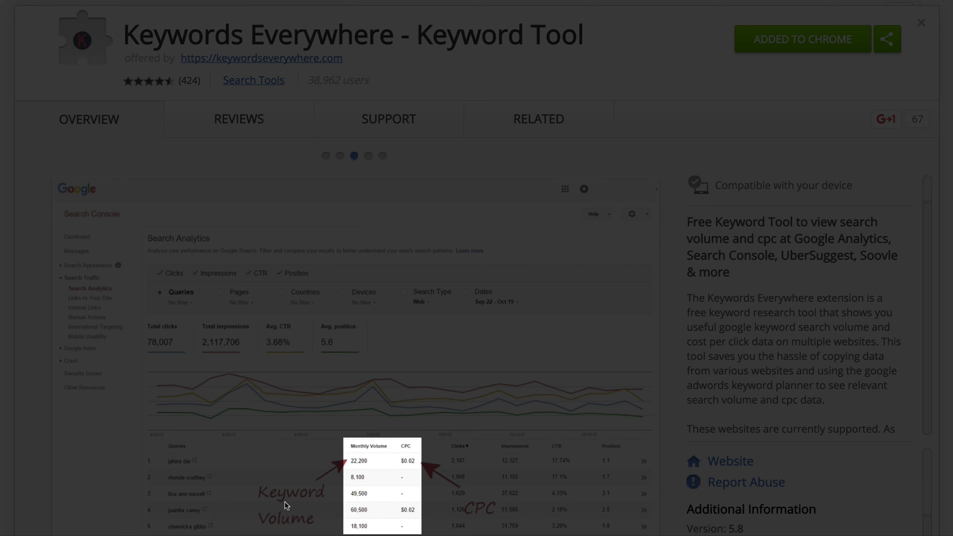
click(359, 156)
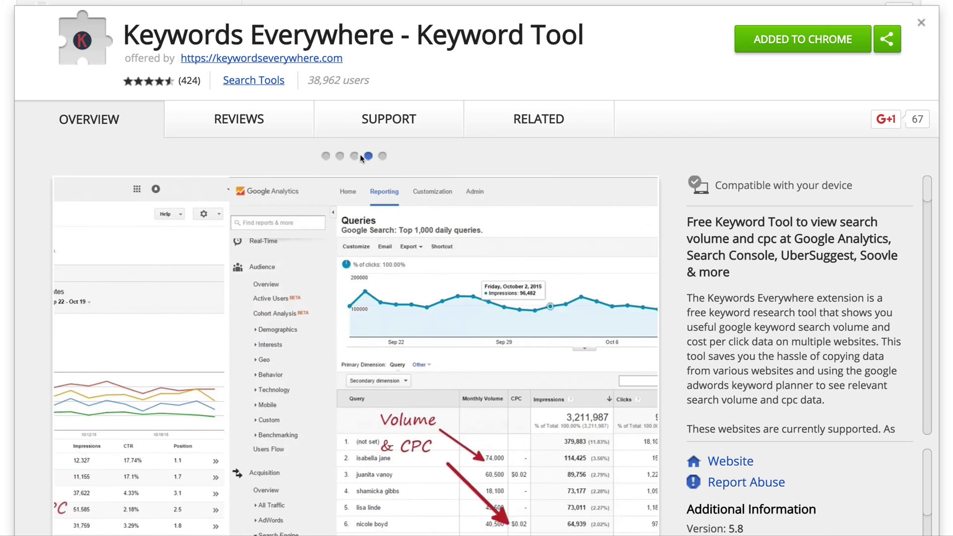
click(367, 157)
click(379, 155)
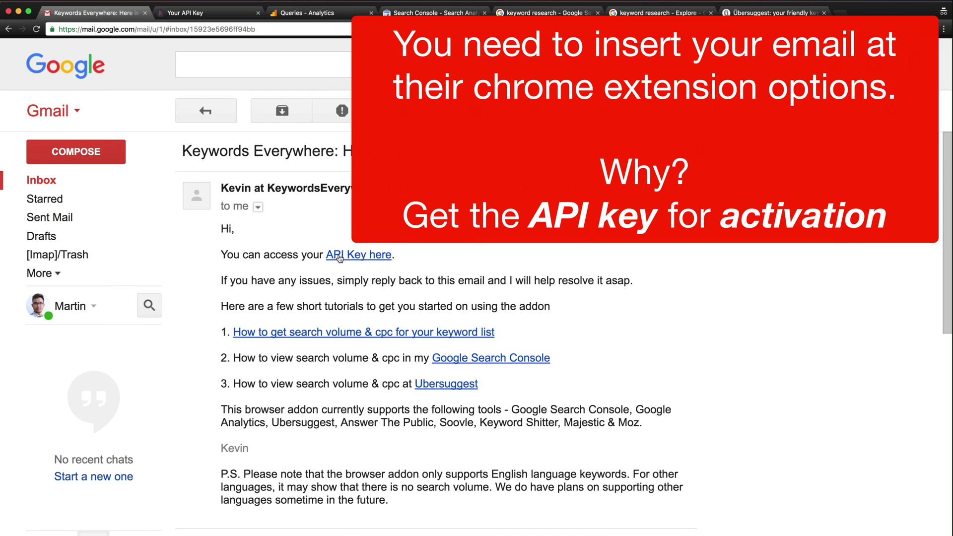
Step: Follow the email's 'API Key here' link to the Keywords Everywhere API key page
click(212, 14)
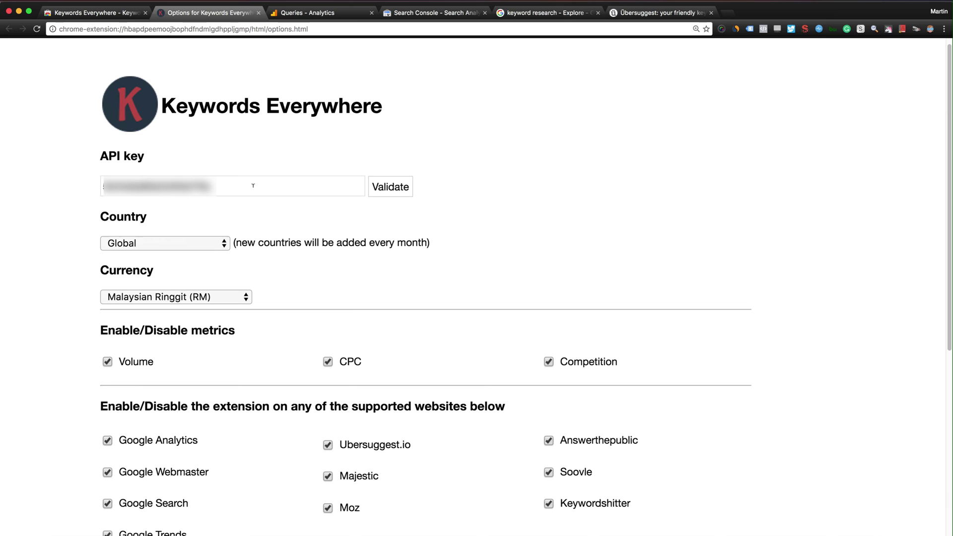
scroll(444, 187, down, 1)
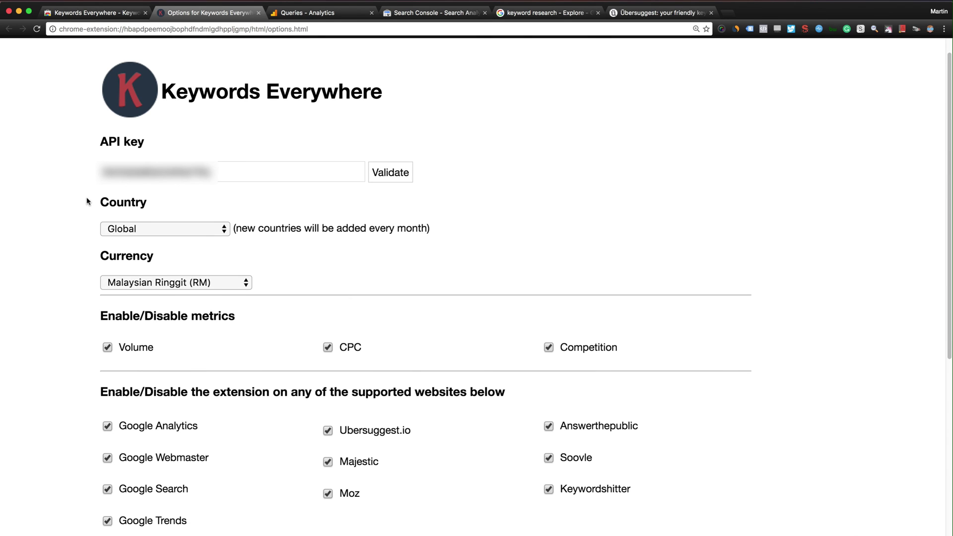
scroll(249, 218, down, 3)
scroll(425, 206, up, 1)
scroll(398, 216, up, 2)
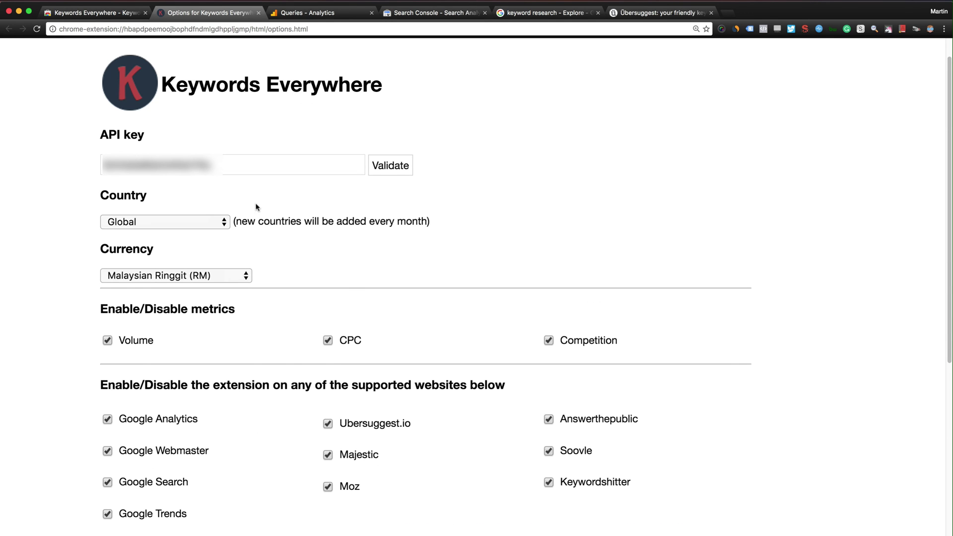
Step: Check the Country and Currency lists, keeping Global and Malaysian Ringgit
click(227, 223)
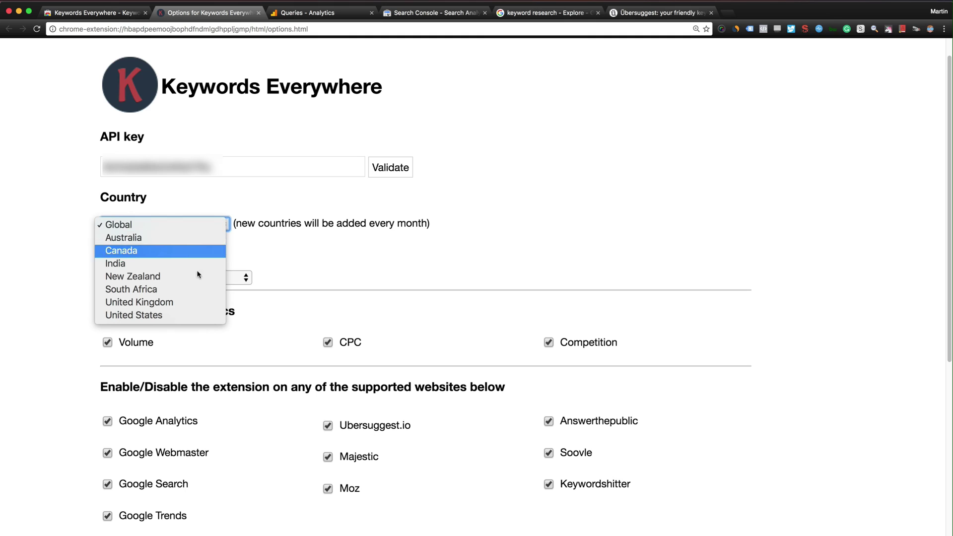
click(260, 248)
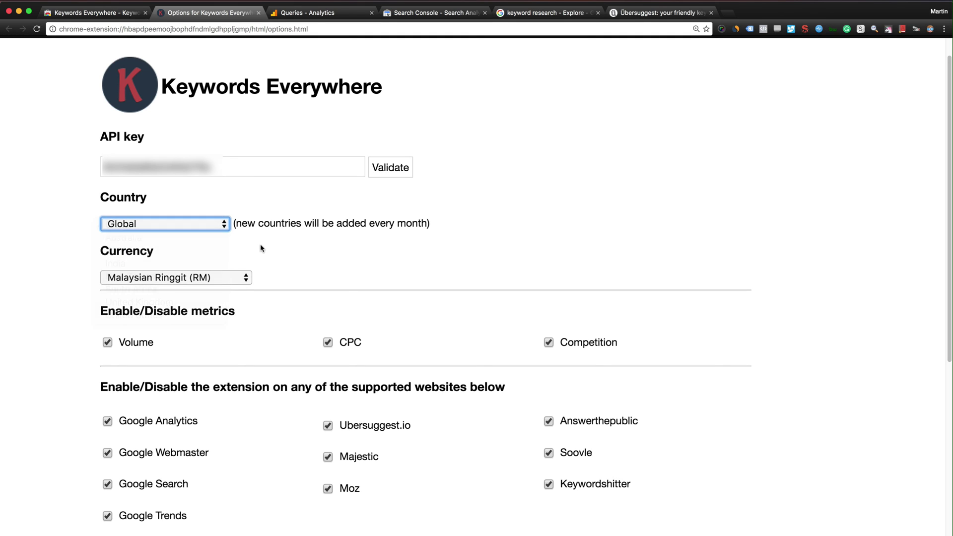
click(220, 227)
click(386, 239)
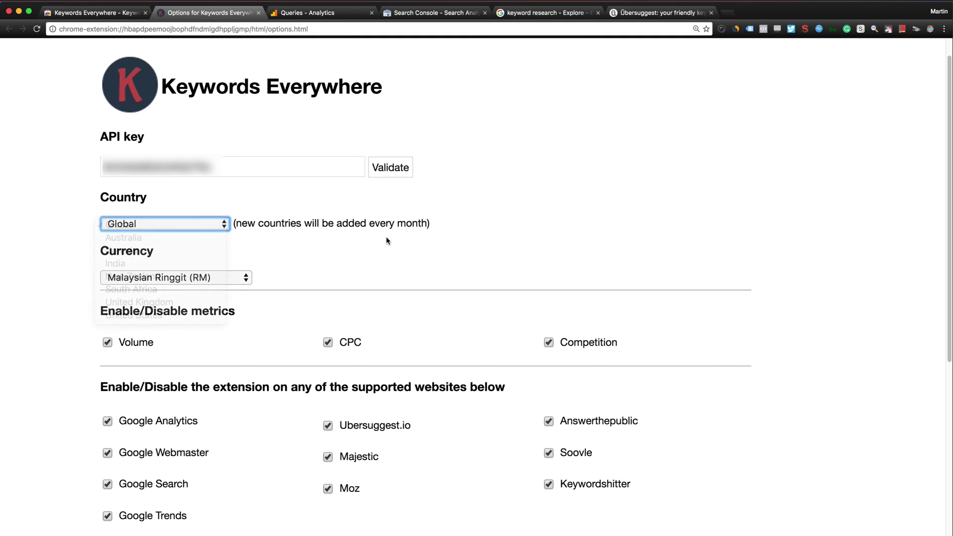
click(248, 280)
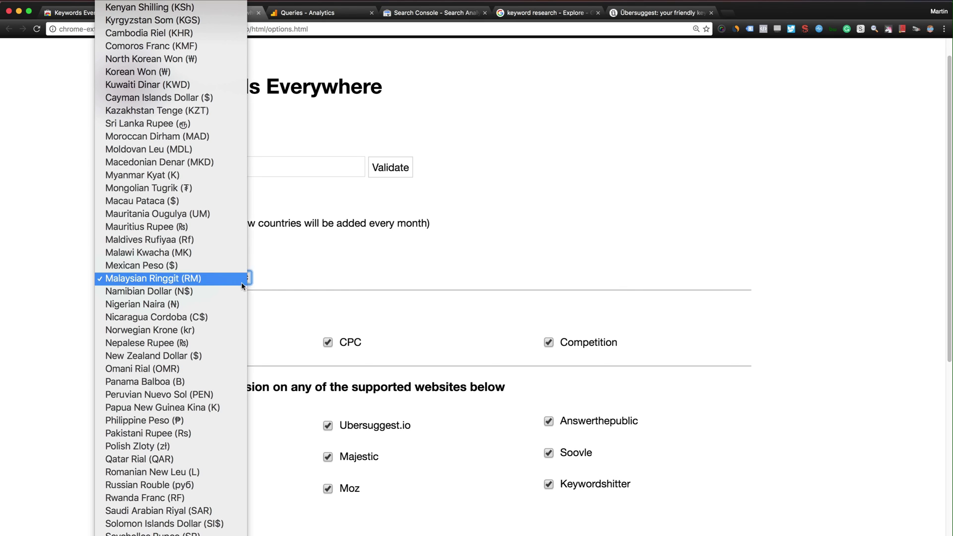
click(368, 266)
scroll(77, 307, down, 2)
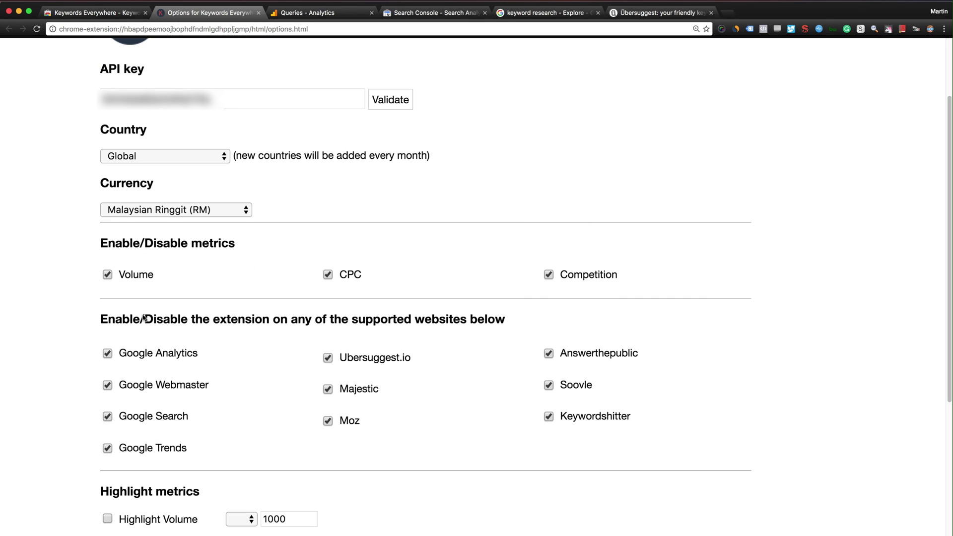
scroll(222, 311, down, 2)
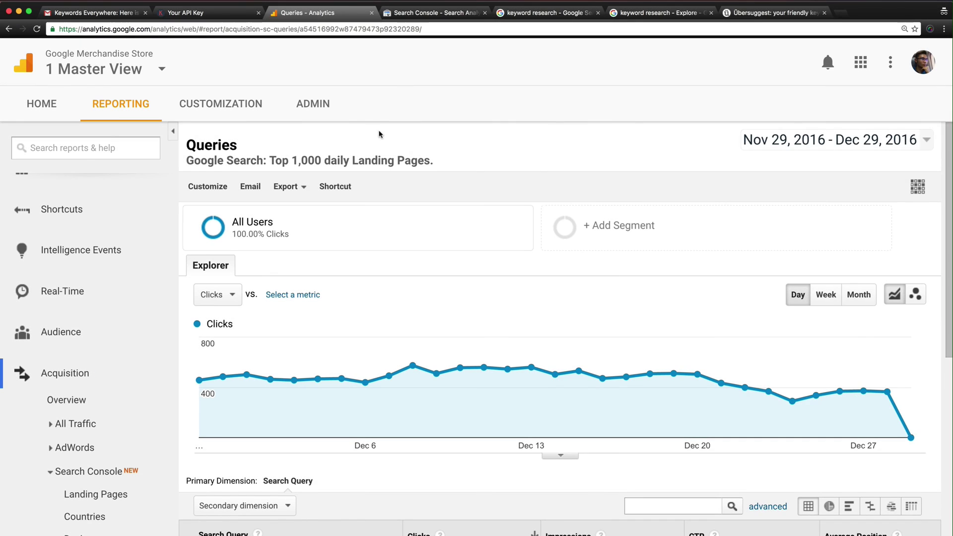
scroll(322, 226, down, 2)
scroll(321, 225, down, 2)
scroll(139, 298, down, 4)
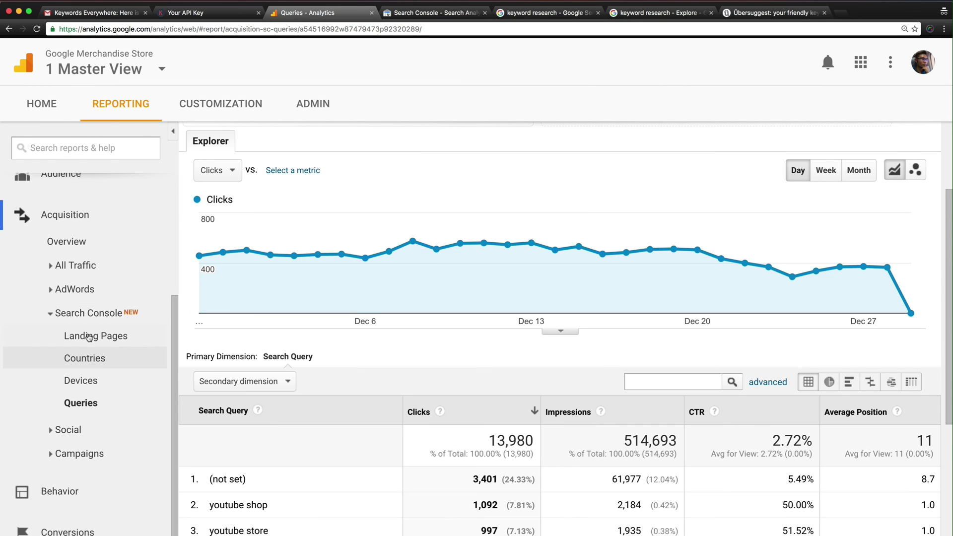
scroll(367, 421, down, 1)
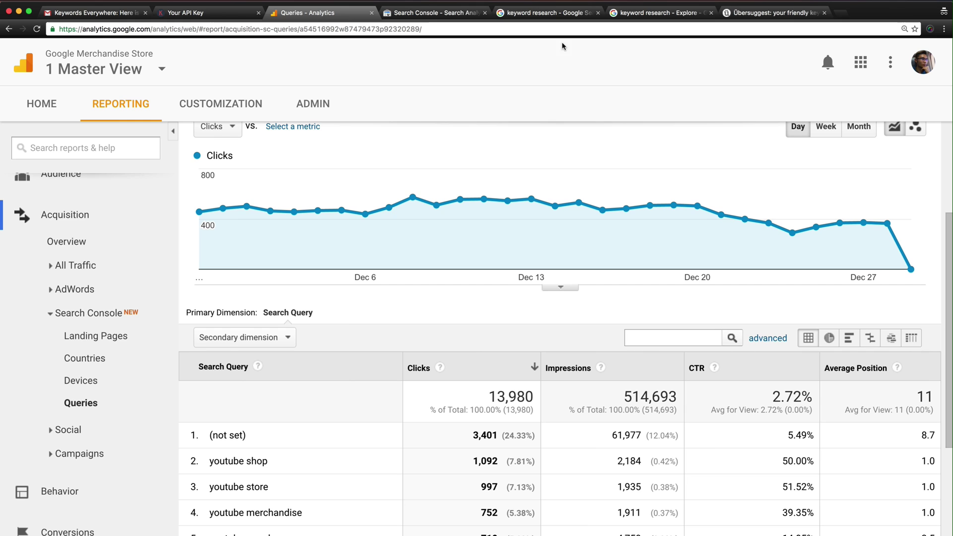
Step: Switch from the Search Console analytics report to the 'keyword research' Google results
click(436, 12)
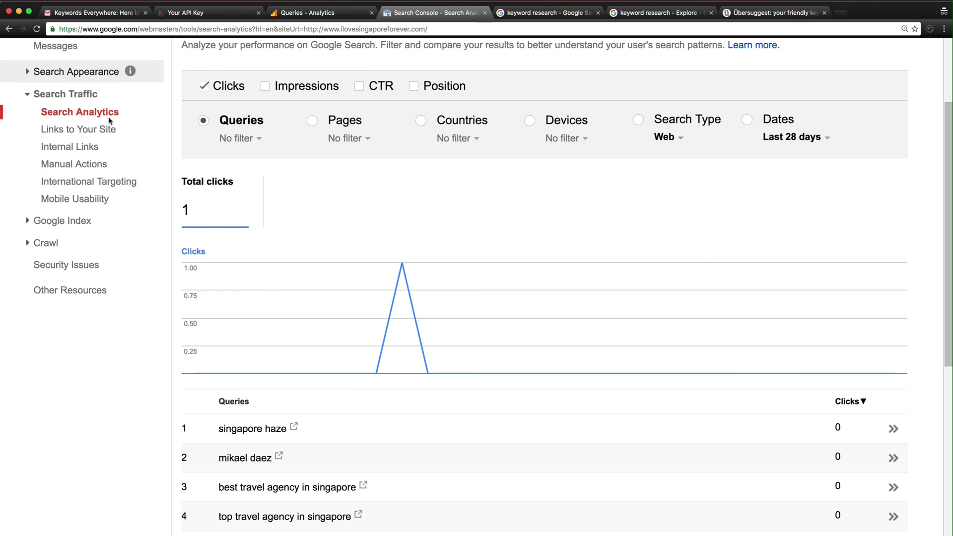
scroll(447, 298, down, 3)
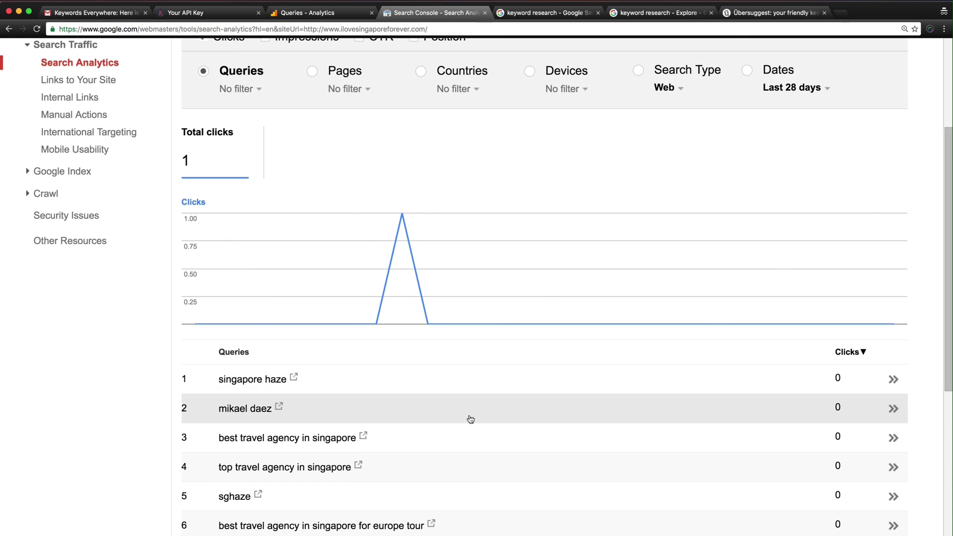
scroll(198, 175, up, 2)
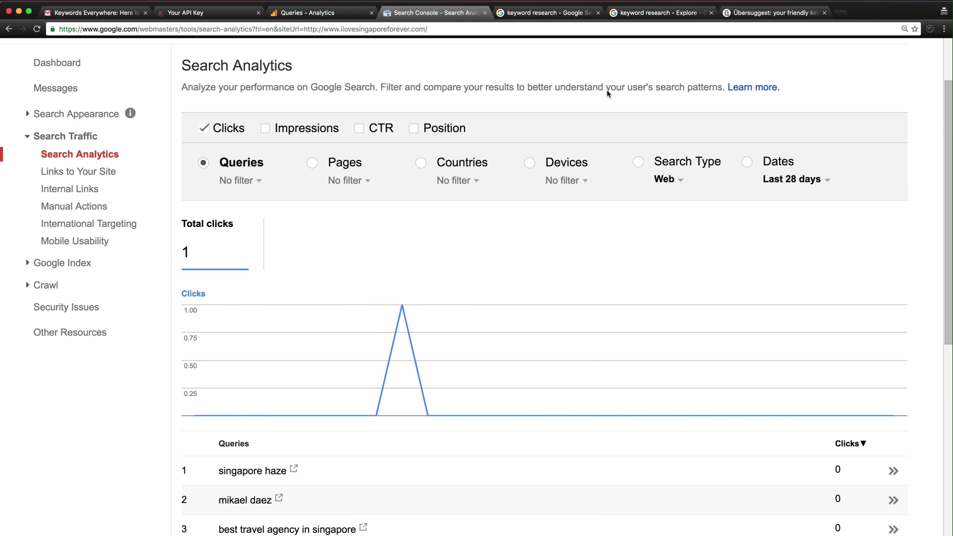
click(540, 12)
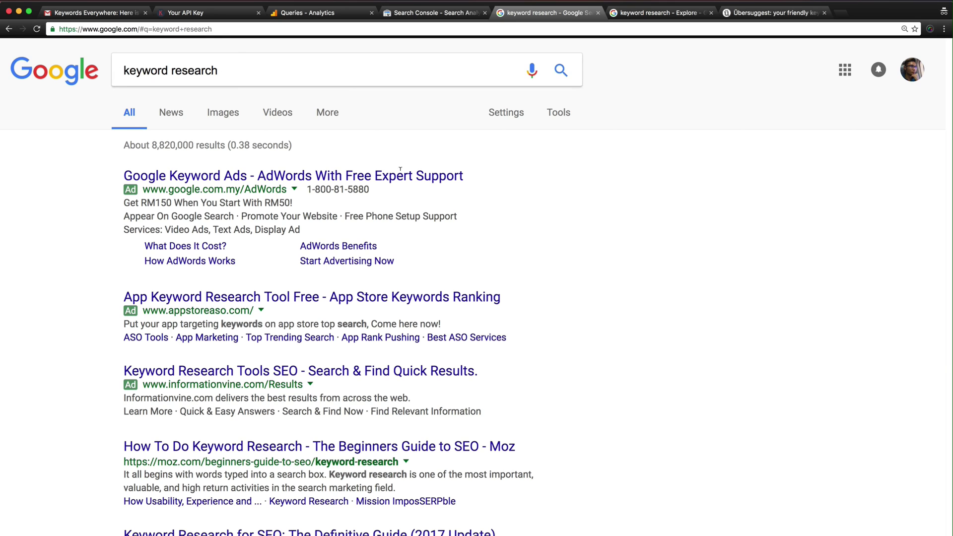
scroll(670, 275, down, 10)
scroll(670, 275, down, 10)
scroll(471, 244, up, 10)
scroll(471, 243, up, 10)
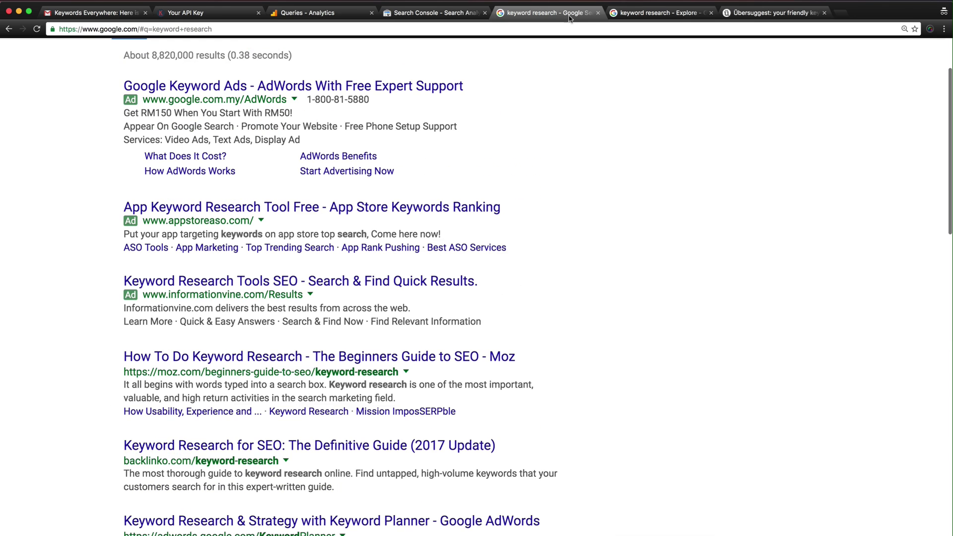
Step: View the Google Trends and Übersuggest results for 'keyword research'
click(642, 13)
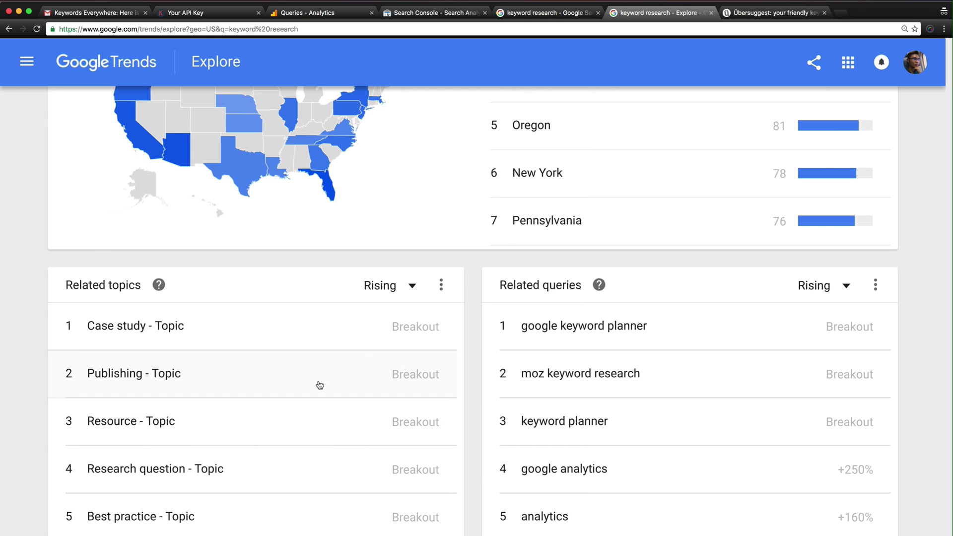
click(768, 14)
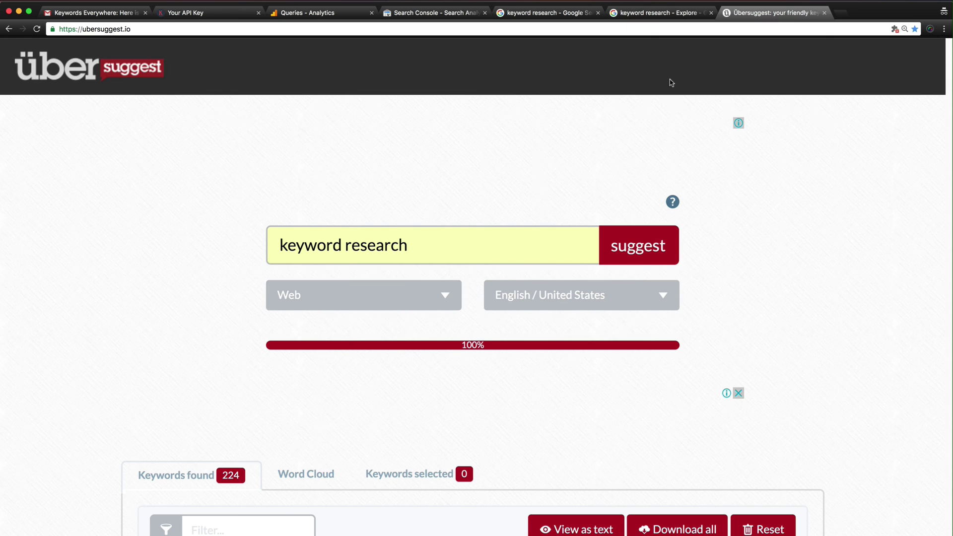
scroll(462, 291, down, 5)
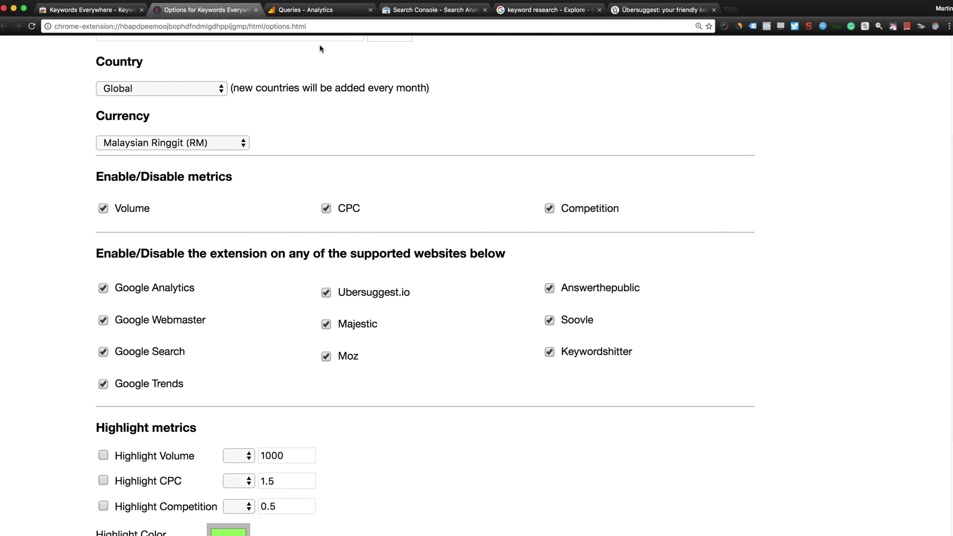
Step: Return to the Analytics Queries report showing Monthly Volume, CPC and Competition columns
click(327, 10)
scroll(477, 299, down, 3)
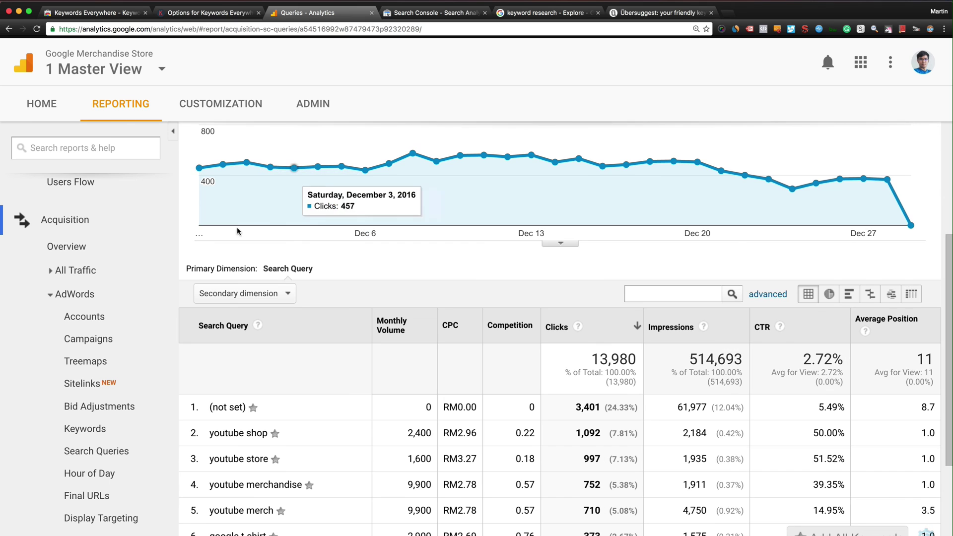
scroll(159, 298, down, 1)
scroll(160, 298, down, 5)
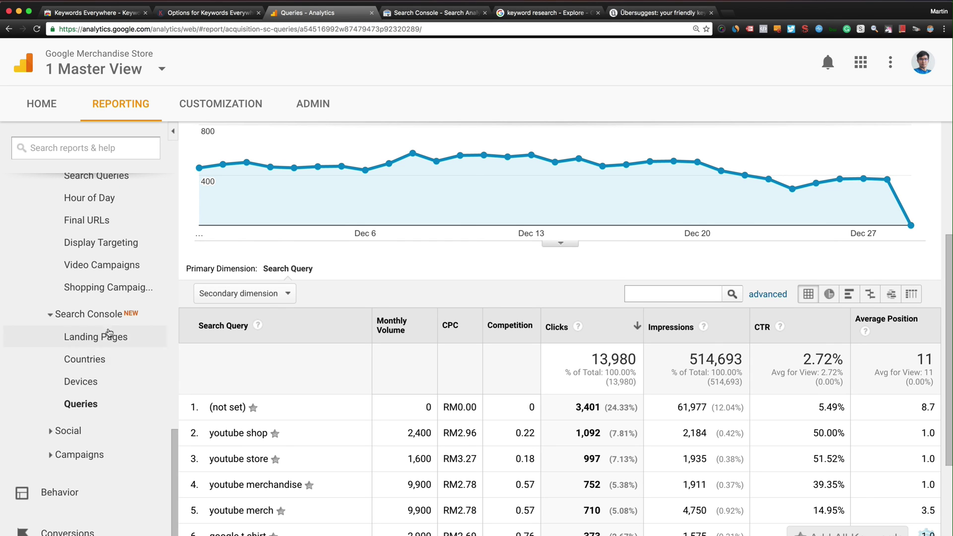
scroll(347, 338, down, 5)
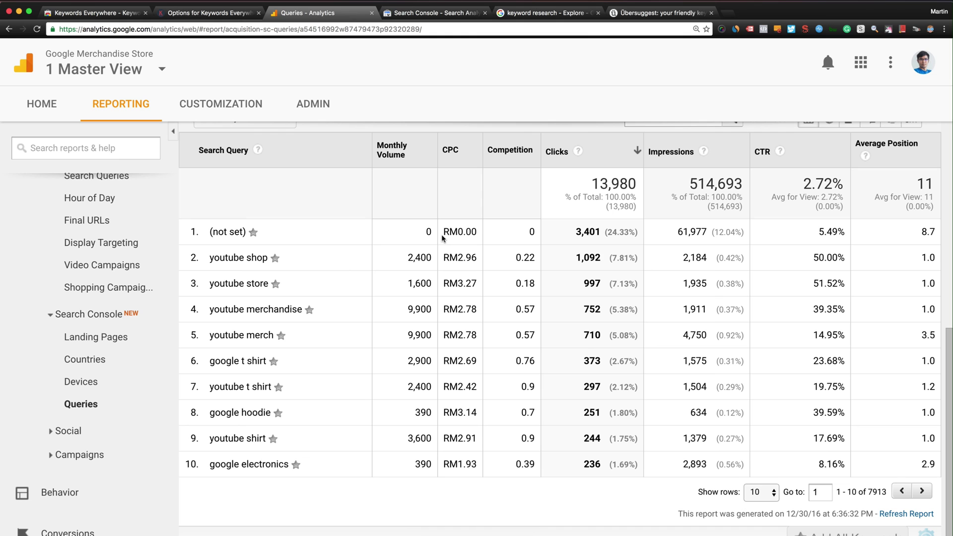
Step: In Search Console's queries table, highlight the Monthly Volume column heading, then clear it
click(432, 13)
scroll(82, 71, up, 3)
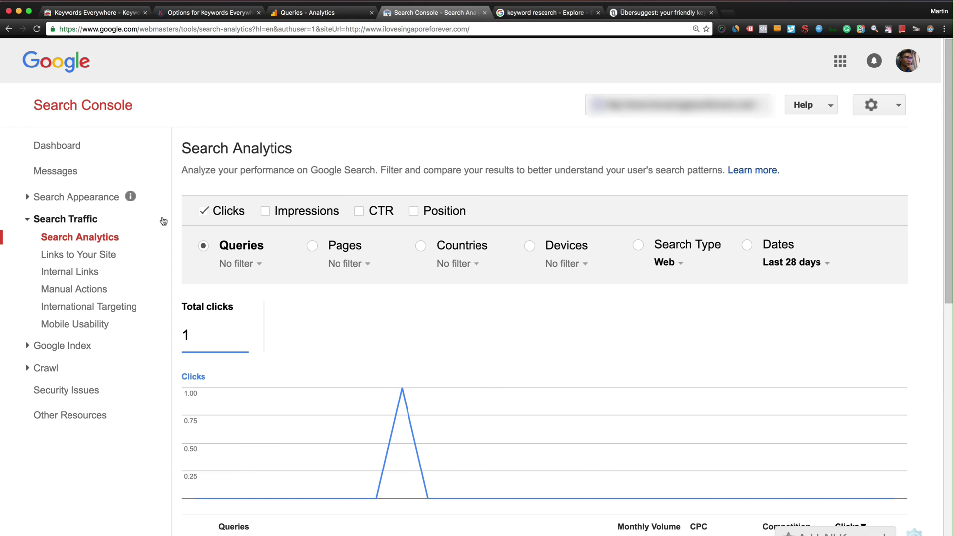
scroll(372, 186, down, 5)
scroll(647, 241, down, 3)
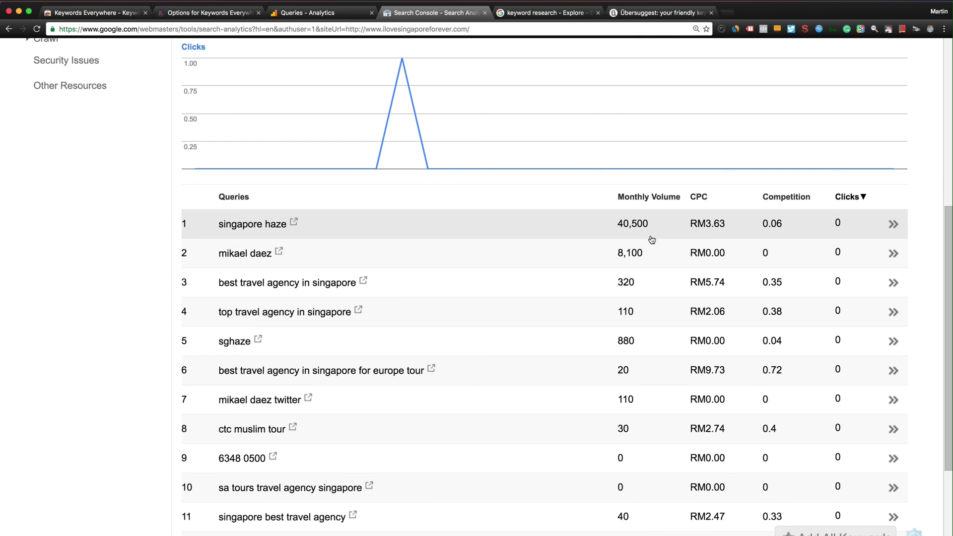
drag(617, 195, 698, 200)
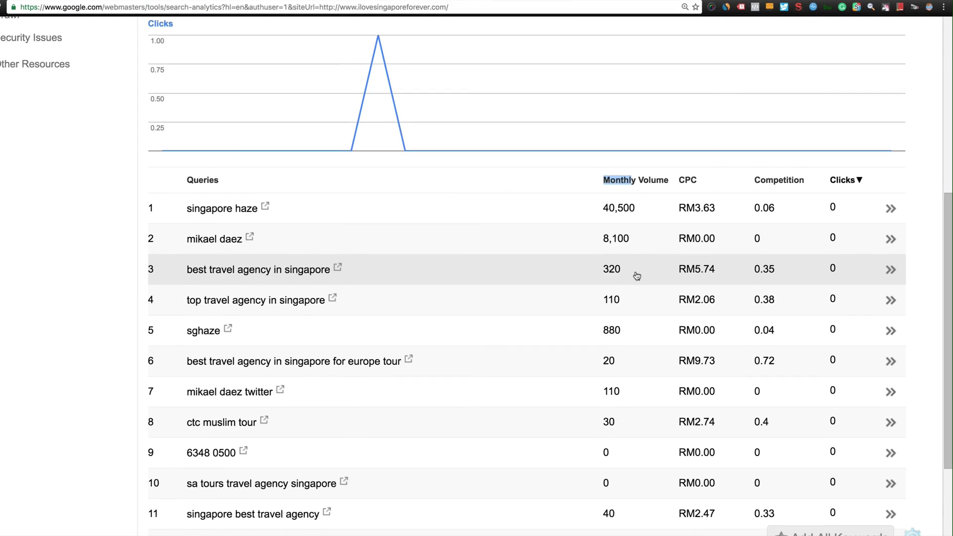
scroll(644, 291, down, 3)
scroll(632, 285, up, 2)
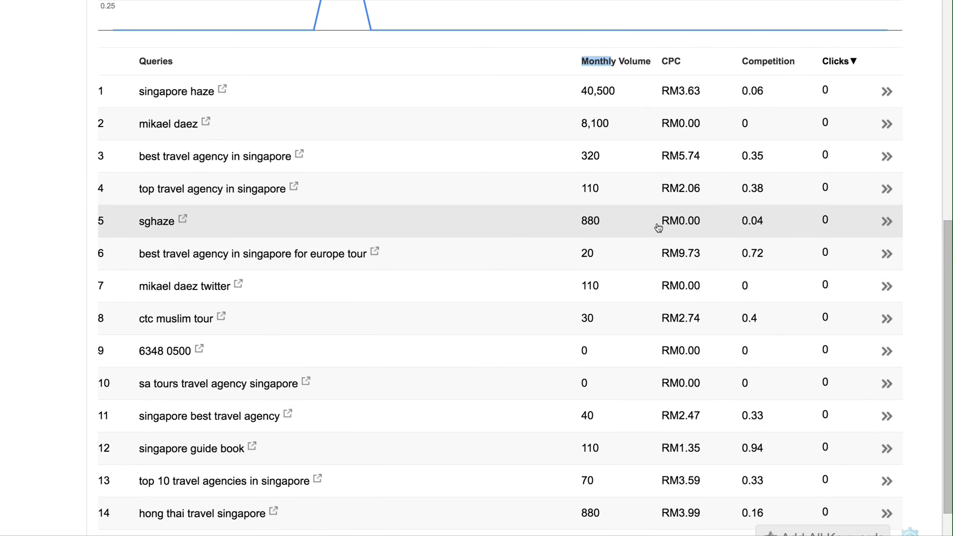
click(660, 54)
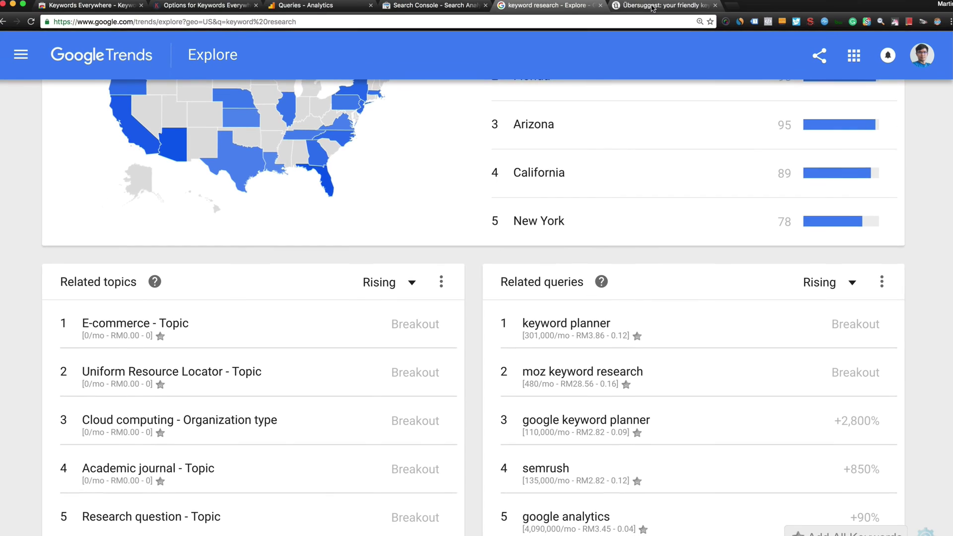
Step: Switch from Google Trends to the Übersuggest keyword list with volume, CPC and competition
click(645, 14)
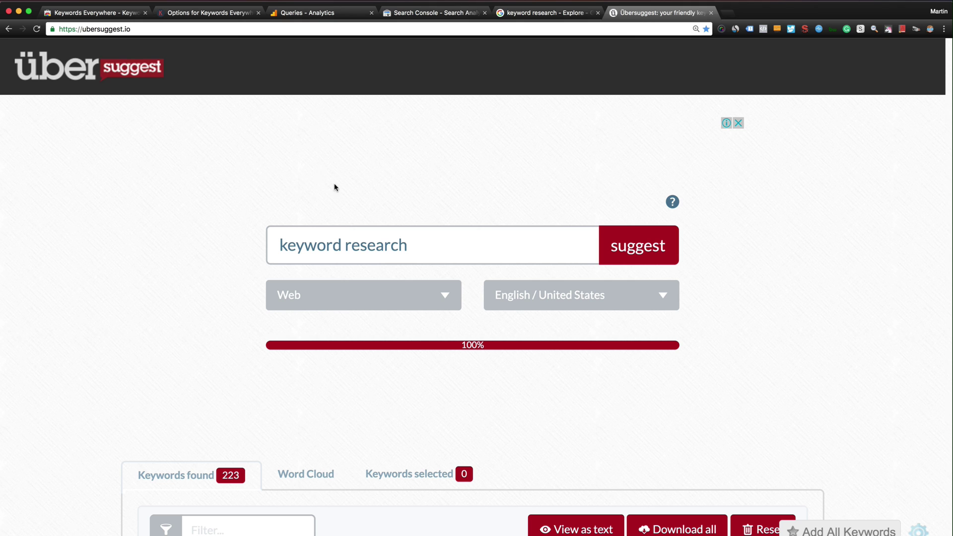
scroll(334, 187, down, 5)
scroll(236, 221, down, 5)
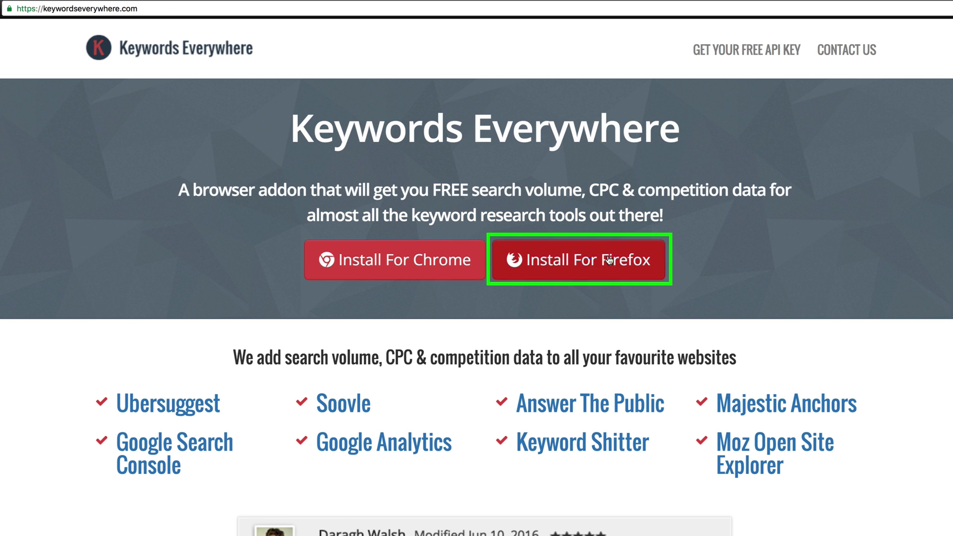
scroll(674, 257, down, 2)
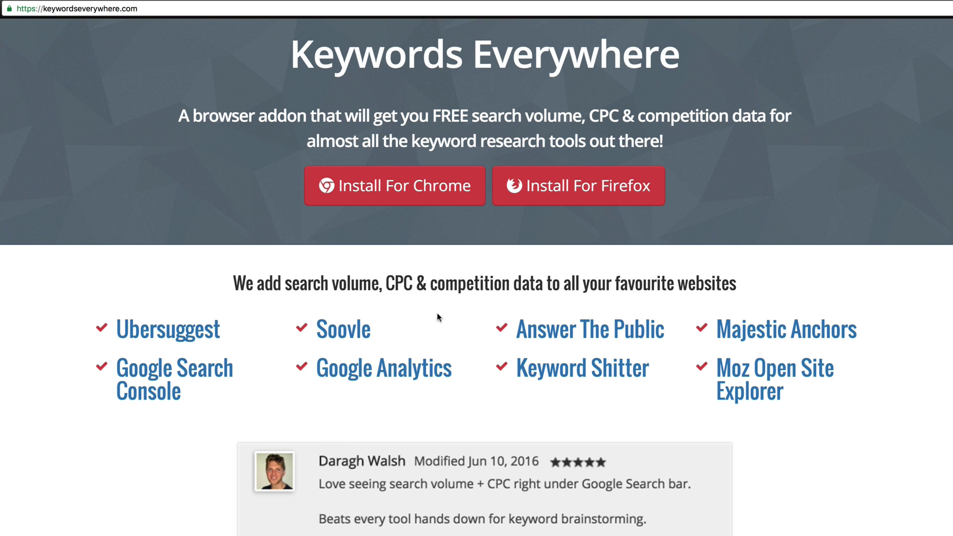
scroll(252, 167, up, 2)
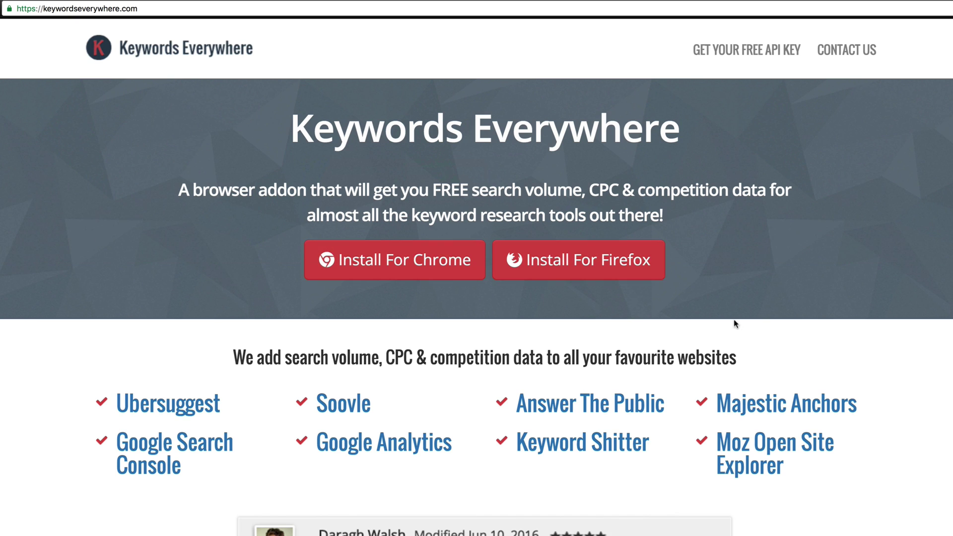
scroll(798, 314, down, 1)
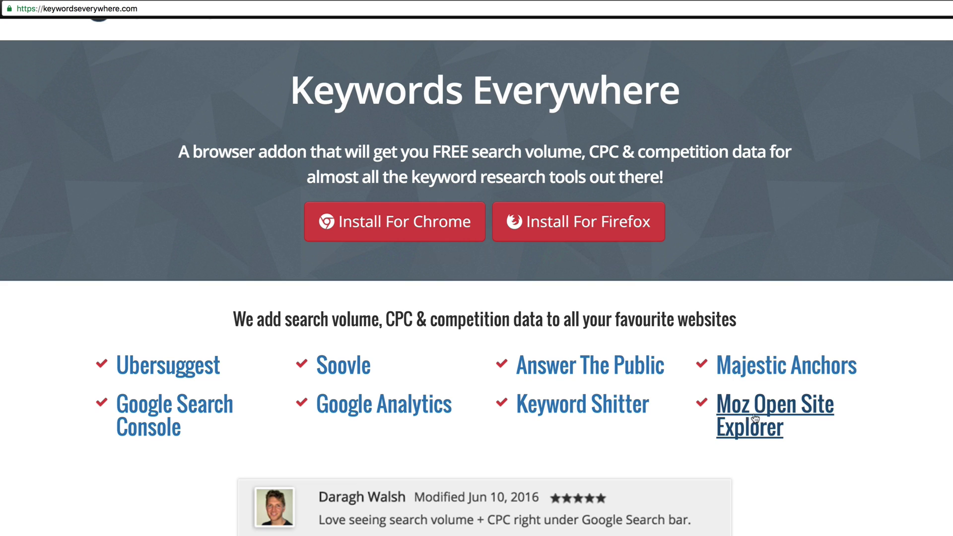
scroll(812, 333, down, 10)
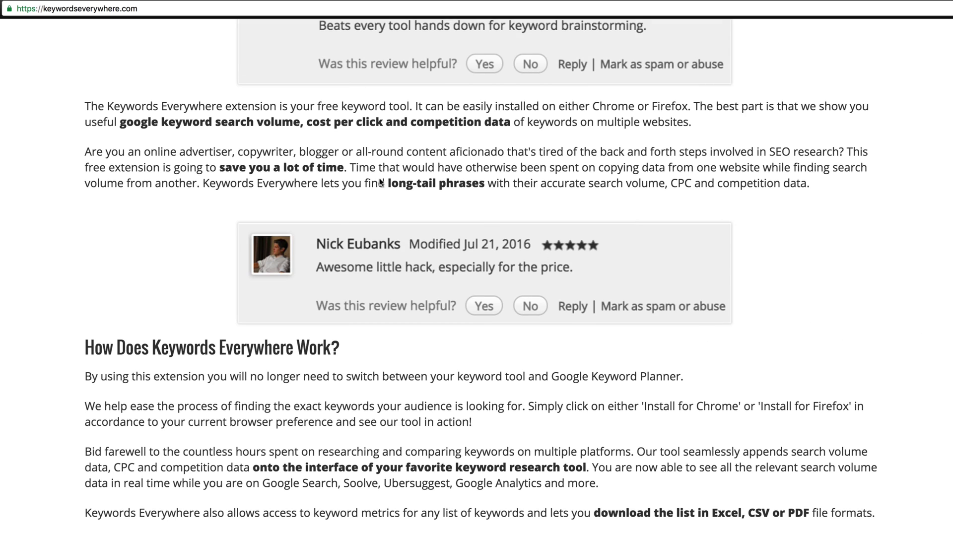
scroll(502, 383, down, 3)
scroll(502, 388, up, 5)
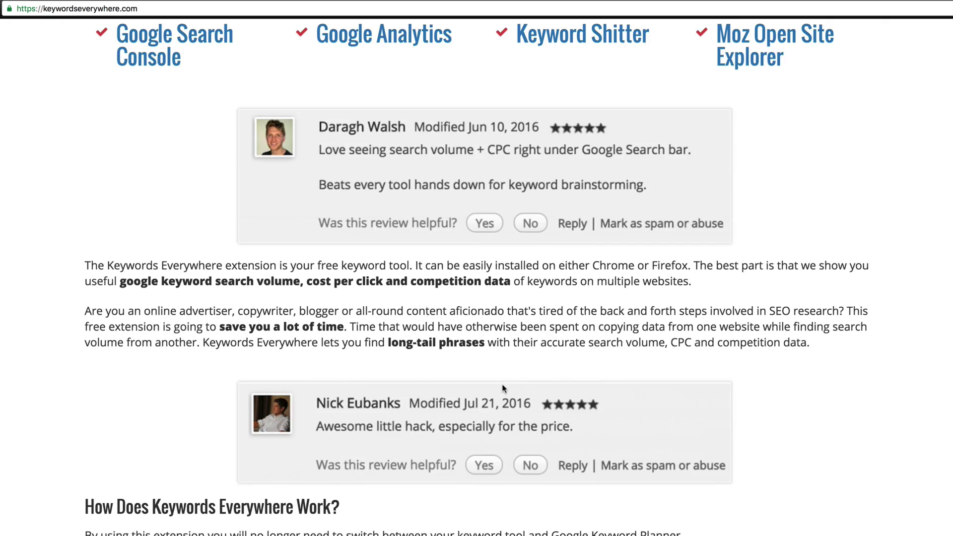
scroll(502, 388, up, 5)
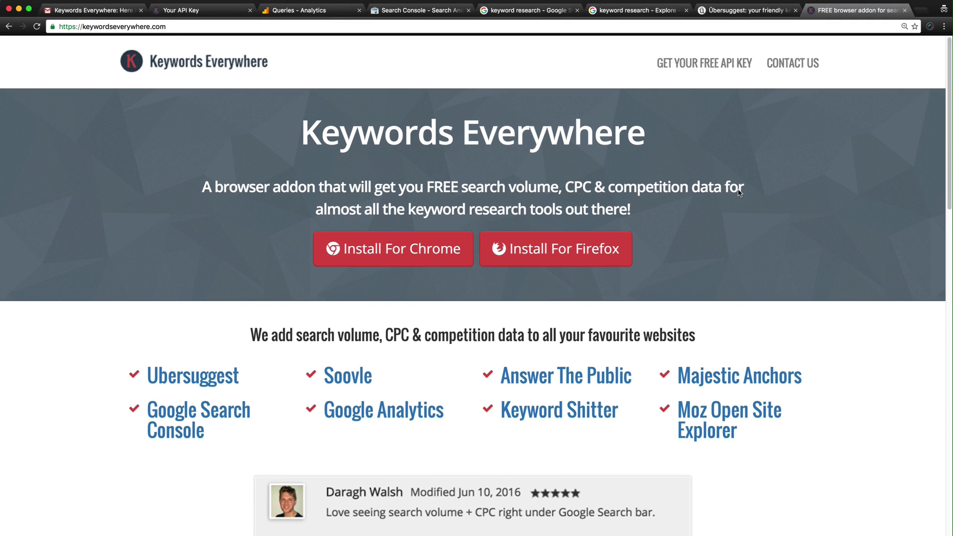